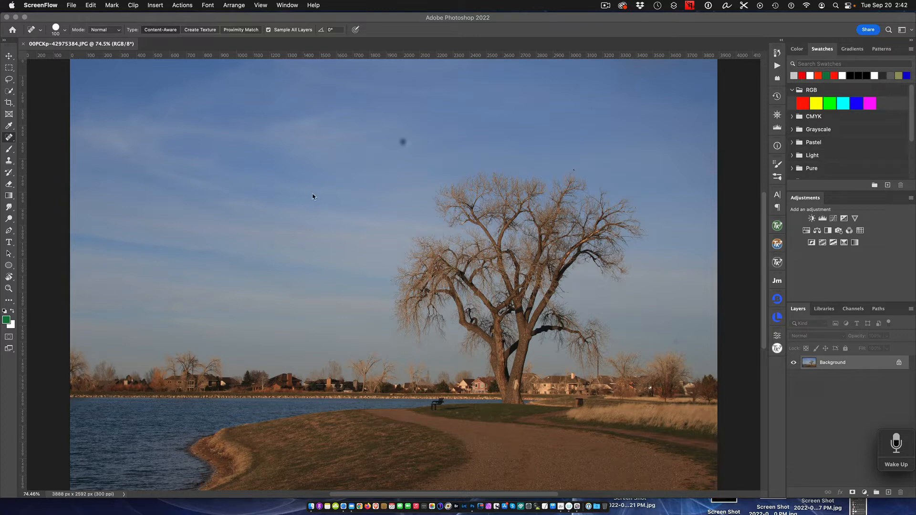
# Try removing the large dark spot in the sky with the Spot Healing Brush and undo it
pyautogui.click(13, 140)
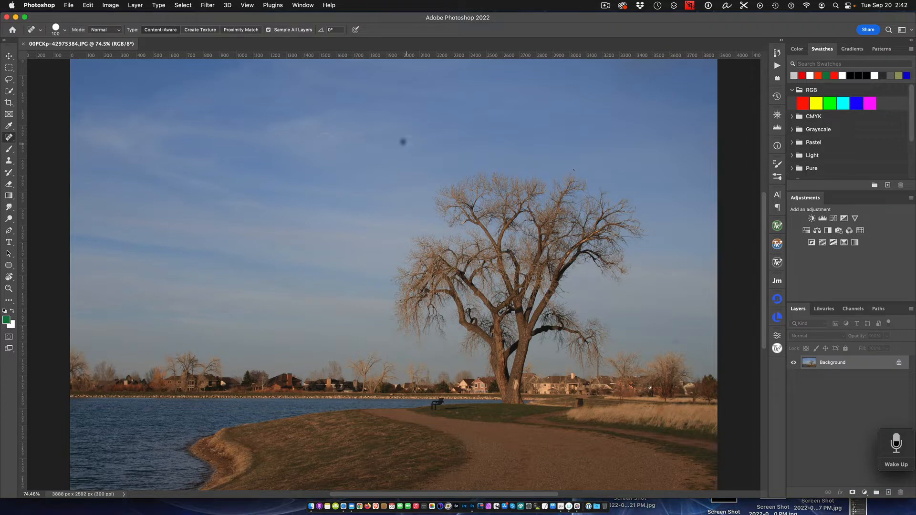
pyautogui.click(404, 142)
pyautogui.press('super+z')
# Add a Curves adjustment layer with an exaggerated curve through input 48, output 235 and input 182, output 0
pyautogui.click(834, 220)
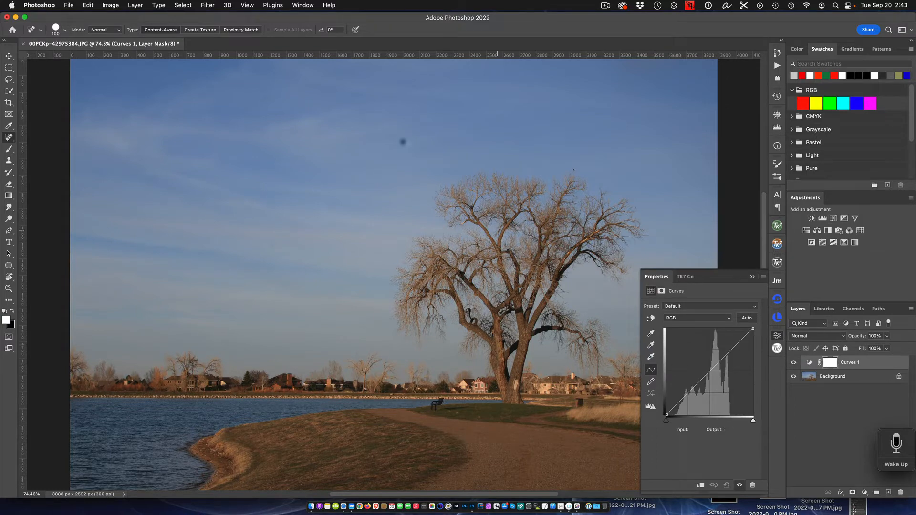
pyautogui.click(688, 392)
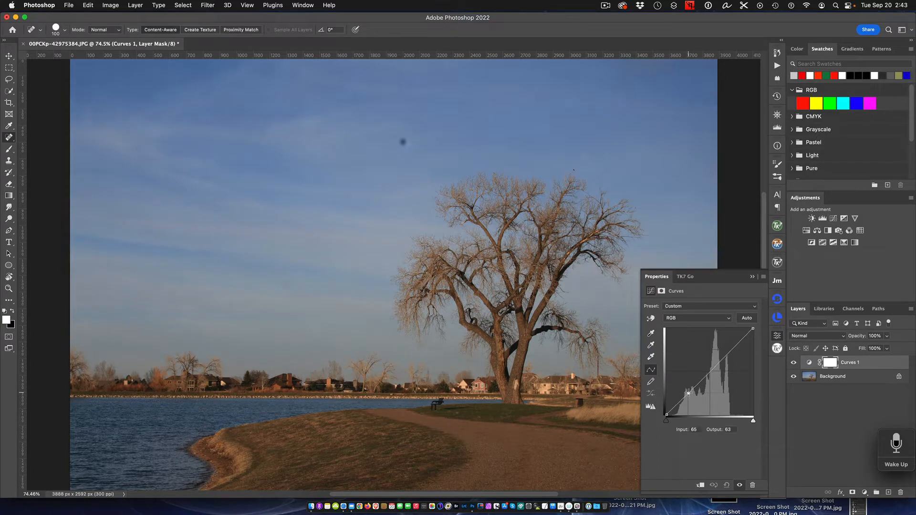
pyautogui.click(733, 350)
pyautogui.moveTo(688, 393); pyautogui.dragTo(684, 337)
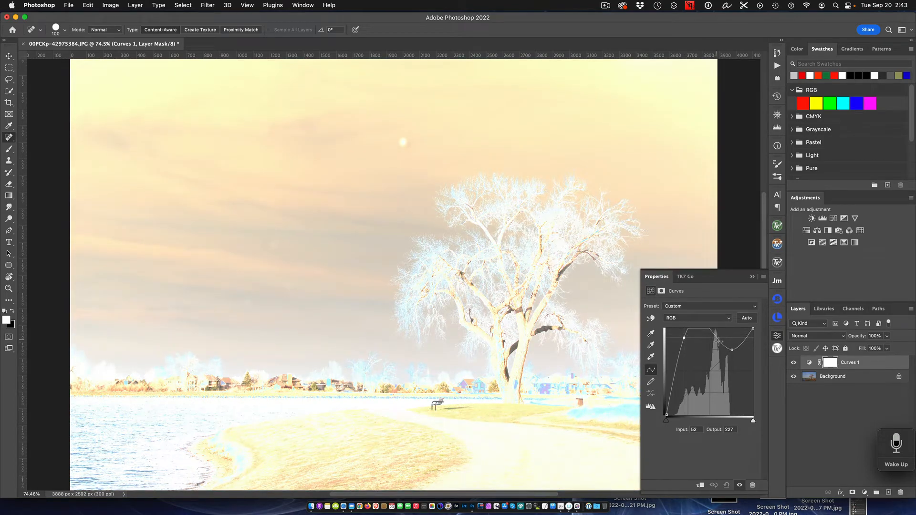
pyautogui.moveTo(733, 350); pyautogui.dragTo(728, 415)
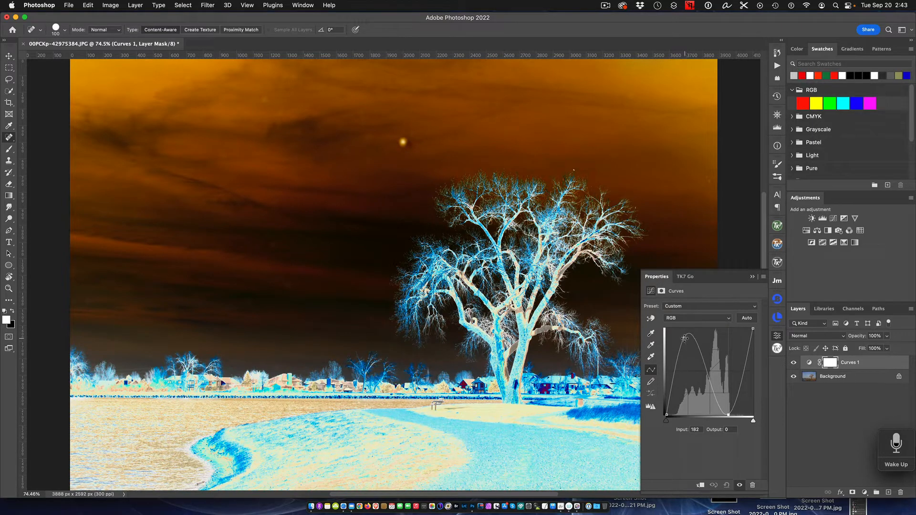
pyautogui.moveTo(683, 337)
pyautogui.mouseDown()
pyautogui.moveTo(685, 359)
pyautogui.moveTo(683, 335)
pyautogui.mouseUp()
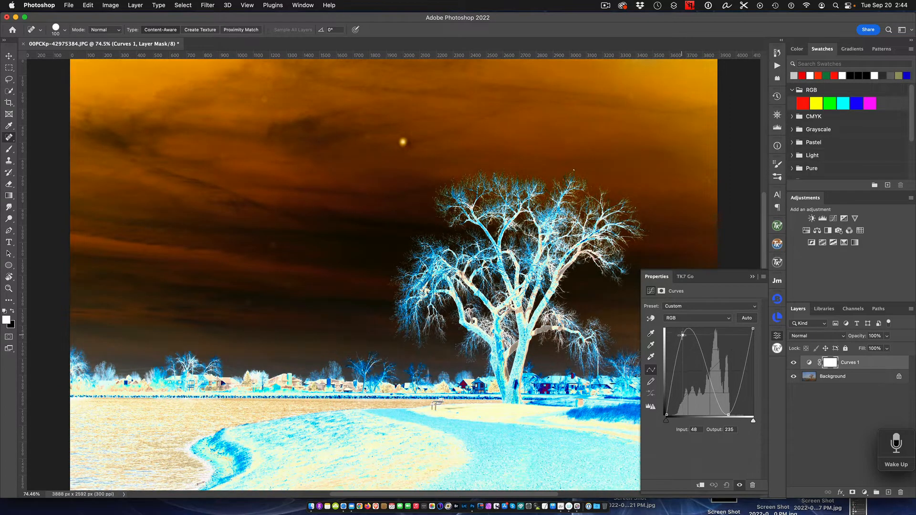
pyautogui.click(751, 278)
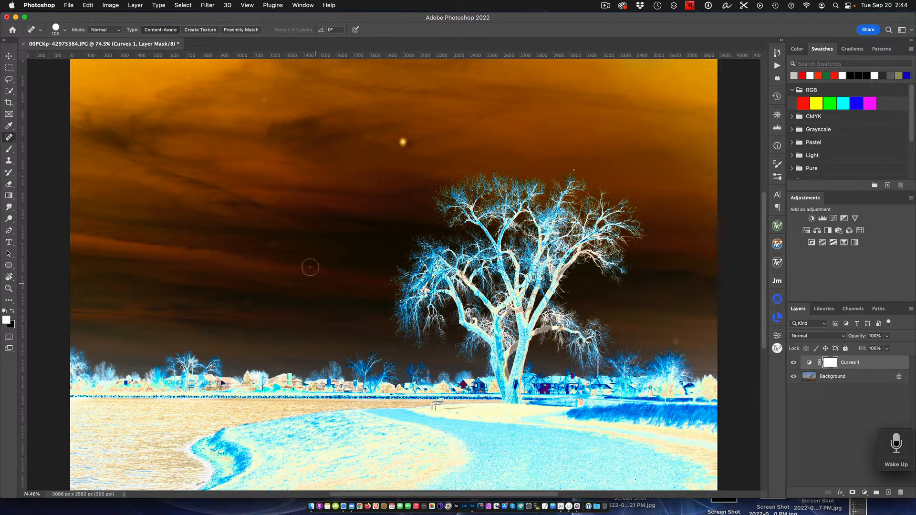
# Examine the sky between the image's left edge and the tree closely for dust spots
pyautogui.scroll(3, 293, 250)
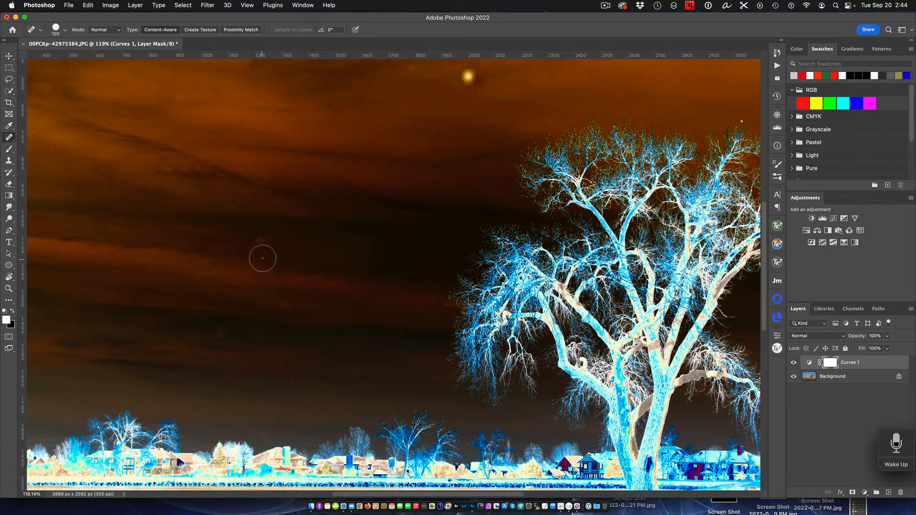
pyautogui.scroll(2, 248, 260)
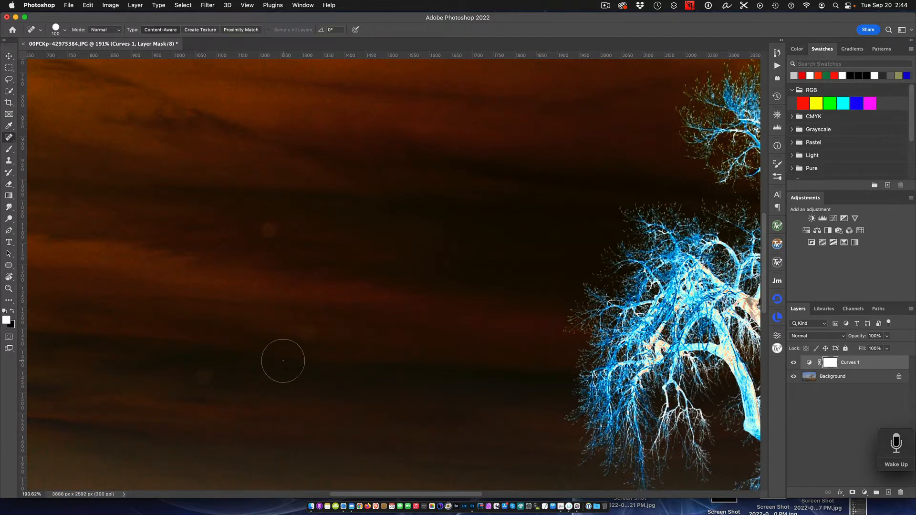
pyautogui.scroll(-5, 409, 318)
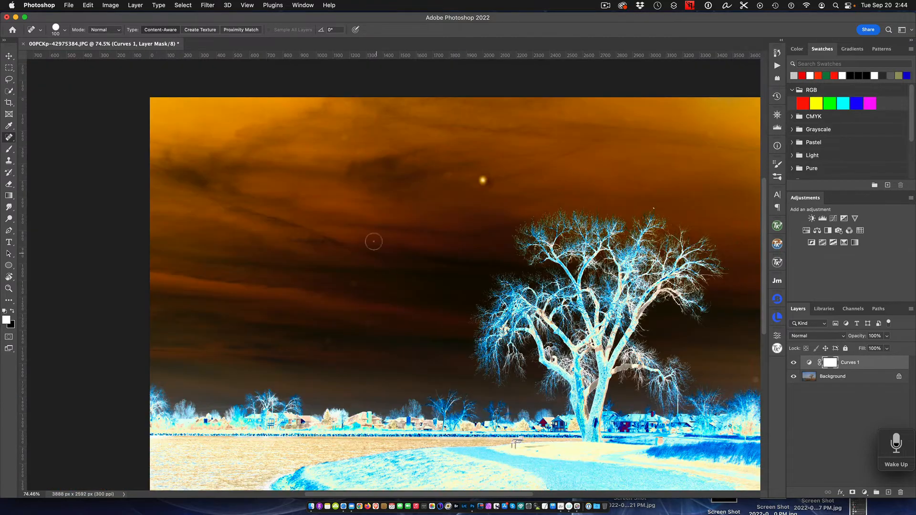
pyautogui.scroll(5, 350, 148)
pyautogui.hscroll(-3, 336, 134)
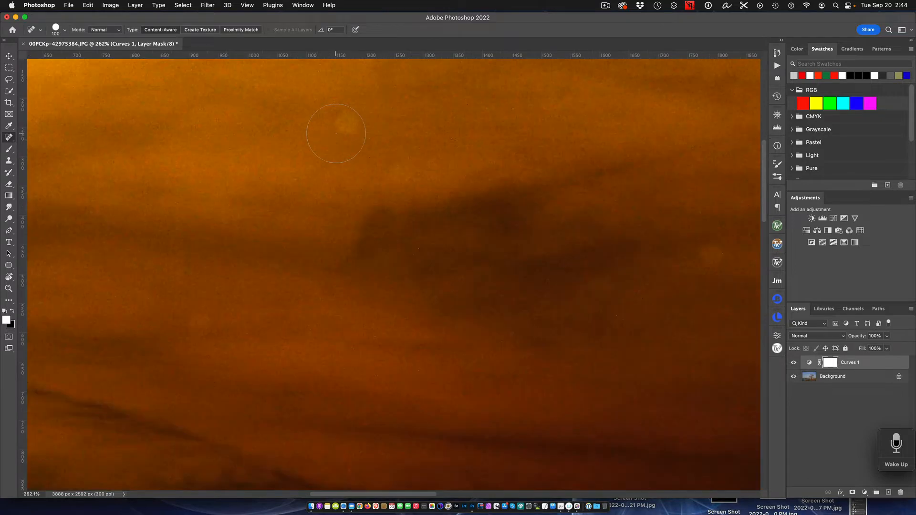
pyautogui.scroll(-4, 348, 139)
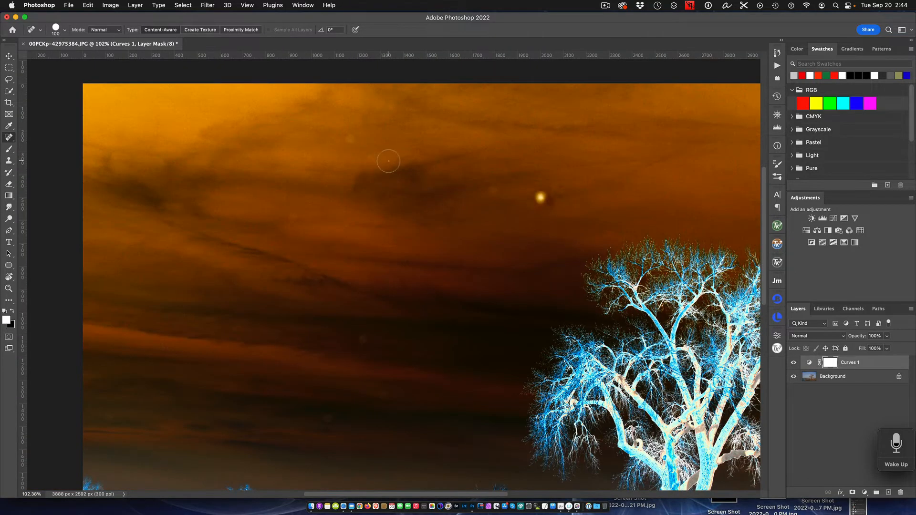
pyautogui.scroll(6, 493, 192)
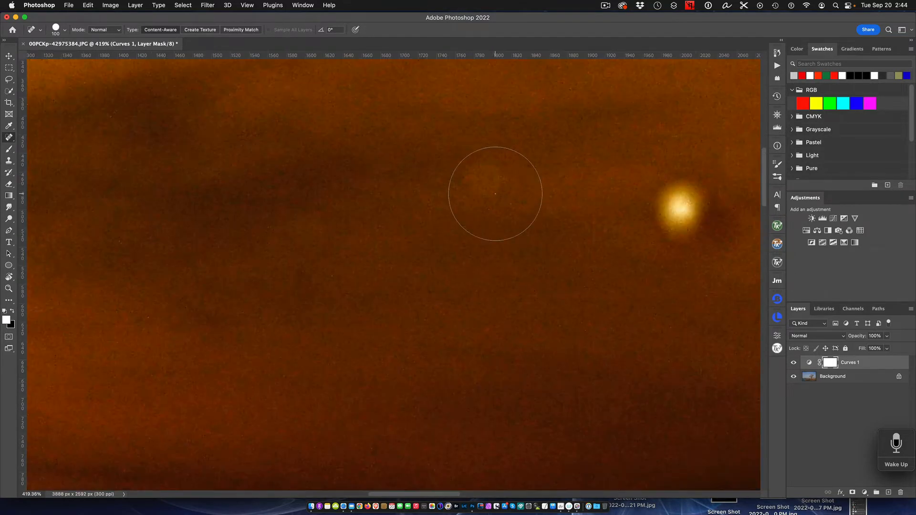
pyautogui.scroll(-8, 493, 192)
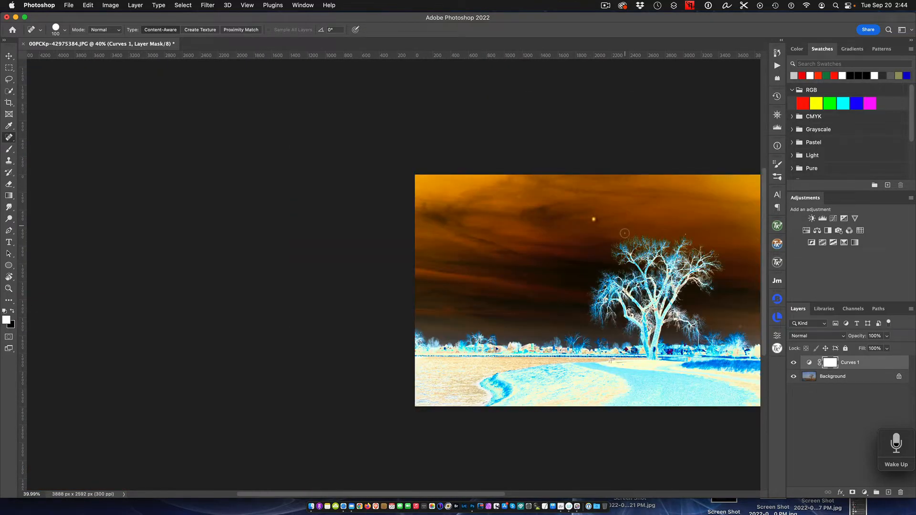
# Examine the sky beside the tree's right side for dust spots, and recheck the lower sky left of the tree
pyautogui.moveTo(486, 495); pyautogui.dragTo(556, 491)
pyautogui.scroll(2, 572, 298)
pyautogui.scroll(2, 571, 298)
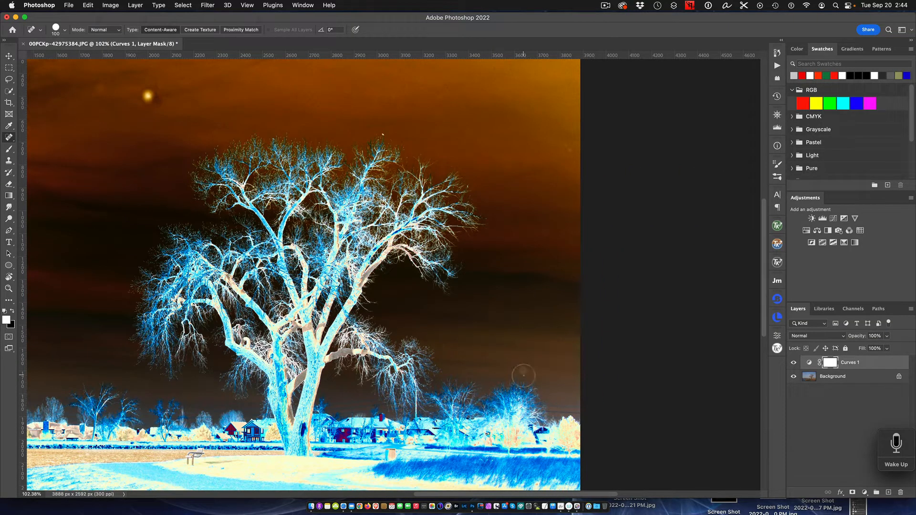
pyautogui.scroll(2, 510, 263)
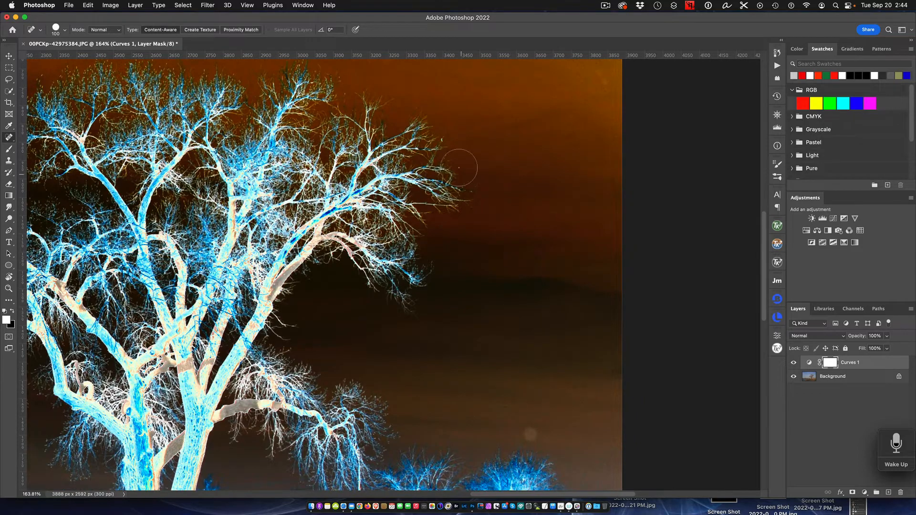
pyautogui.scroll(3, 574, 177)
pyautogui.scroll(-2, 588, 178)
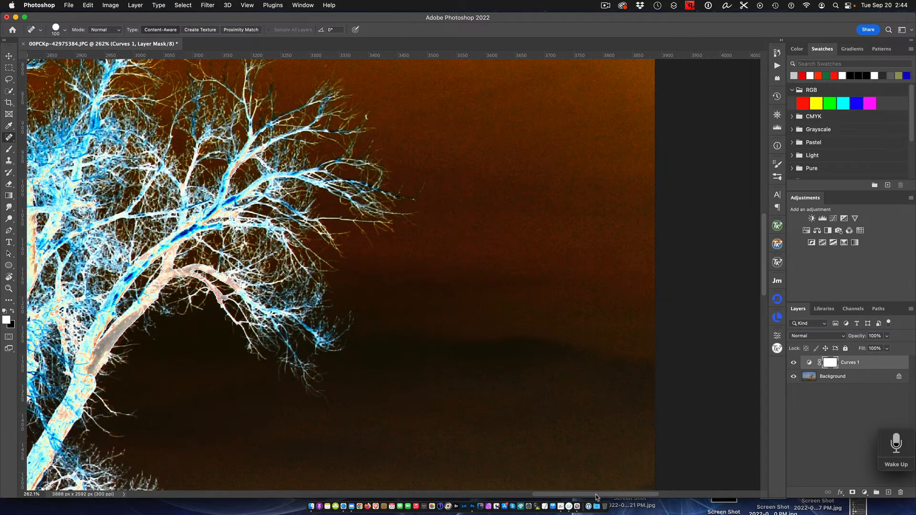
pyautogui.moveTo(596, 495); pyautogui.dragTo(453, 476)
pyautogui.hscroll(-10, 396, 436)
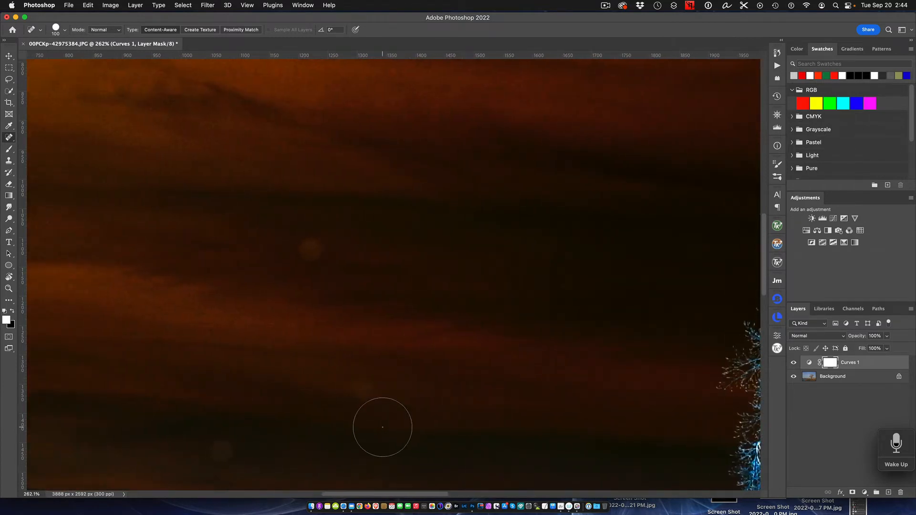
pyautogui.scroll(-3, 434, 303)
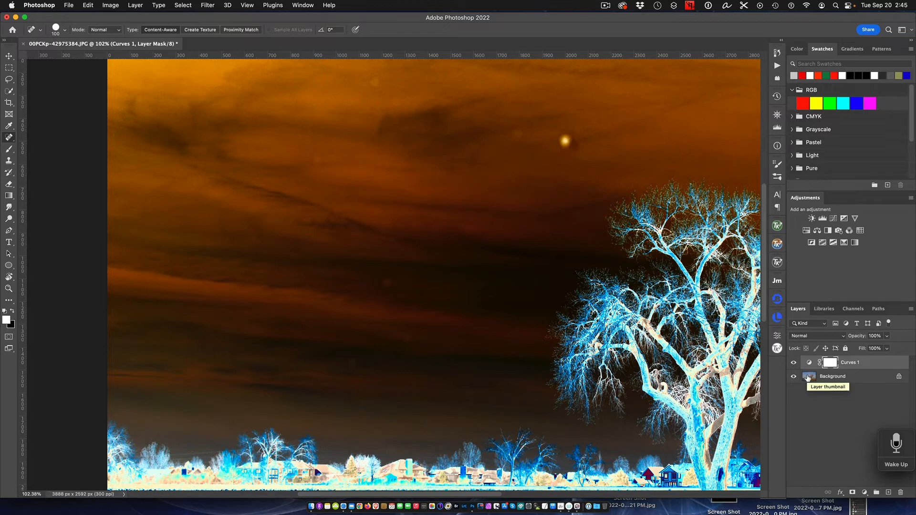
# Delete the Curves adjustment layer and convert the Background layer to a smart object
pyautogui.moveTo(881, 364); pyautogui.dragTo(900, 491)
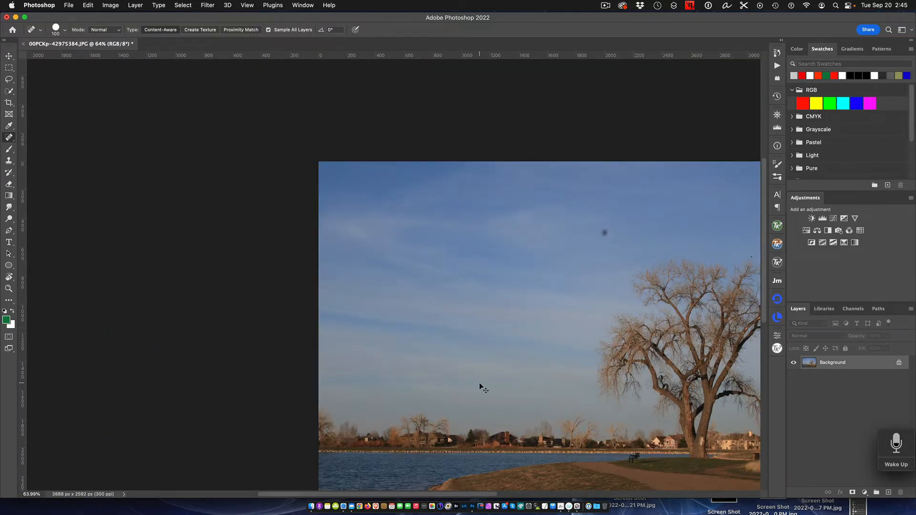
pyautogui.press('super+0')
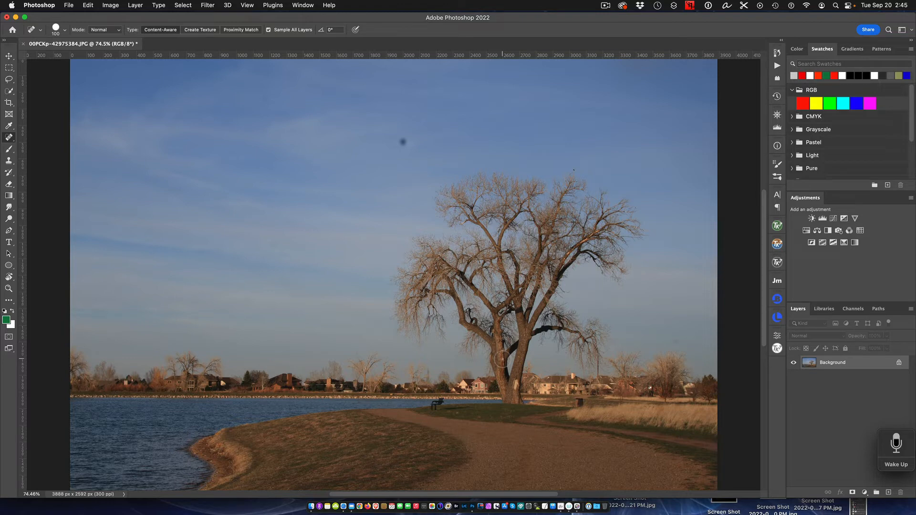
pyautogui.rightClick(810, 366)
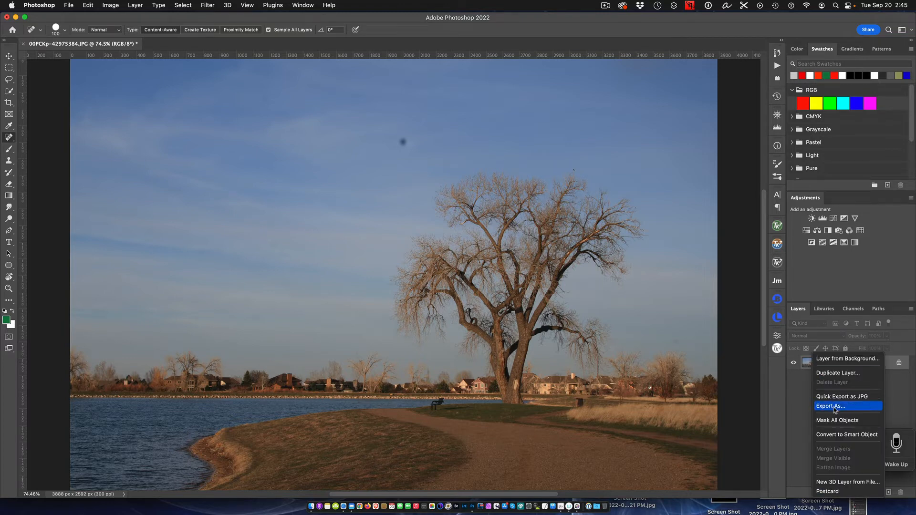
pyautogui.click(847, 434)
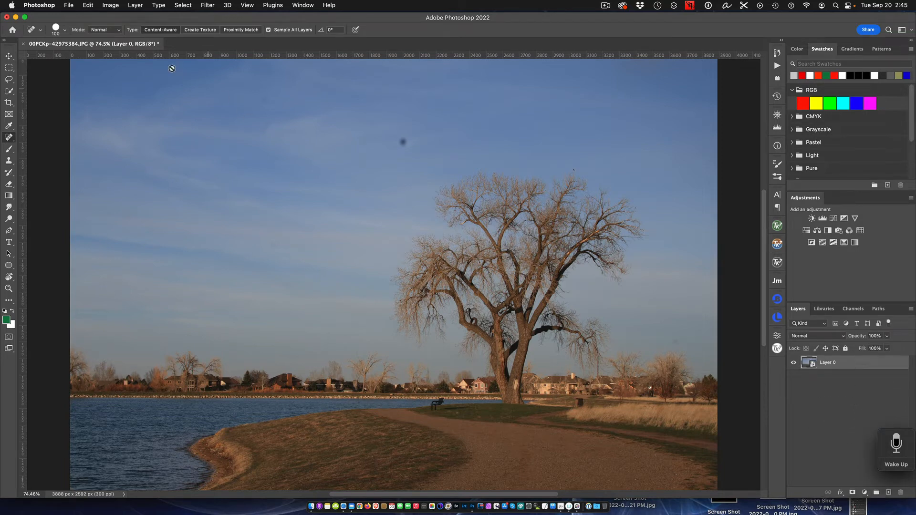
# Start healing in the Camera Raw Filter with Visualize spots enabled, its threshold fairly high so that sky spots stand out
pyautogui.click(203, 6)
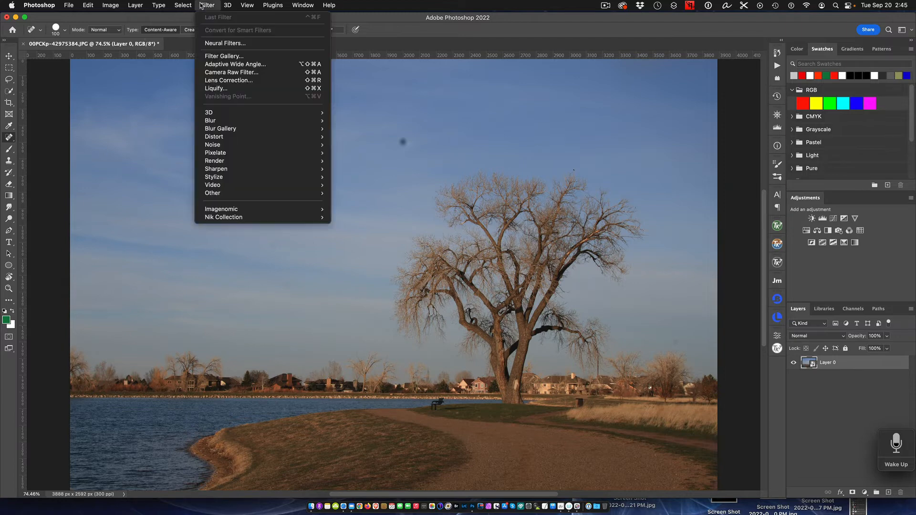
pyautogui.click(246, 76)
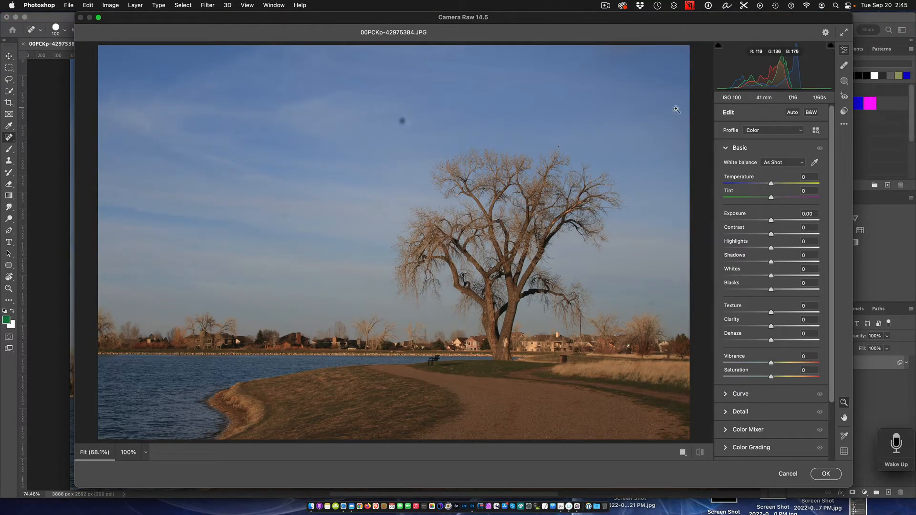
pyautogui.click(845, 68)
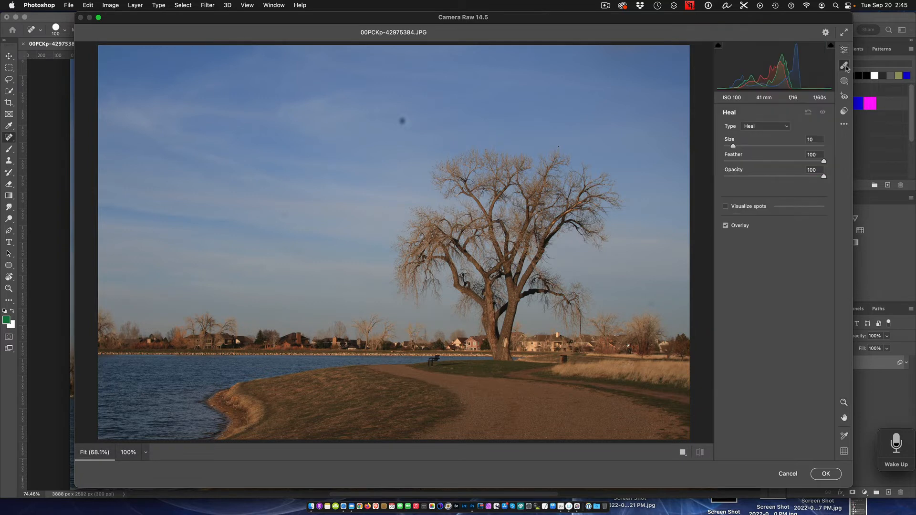
pyautogui.click(726, 207)
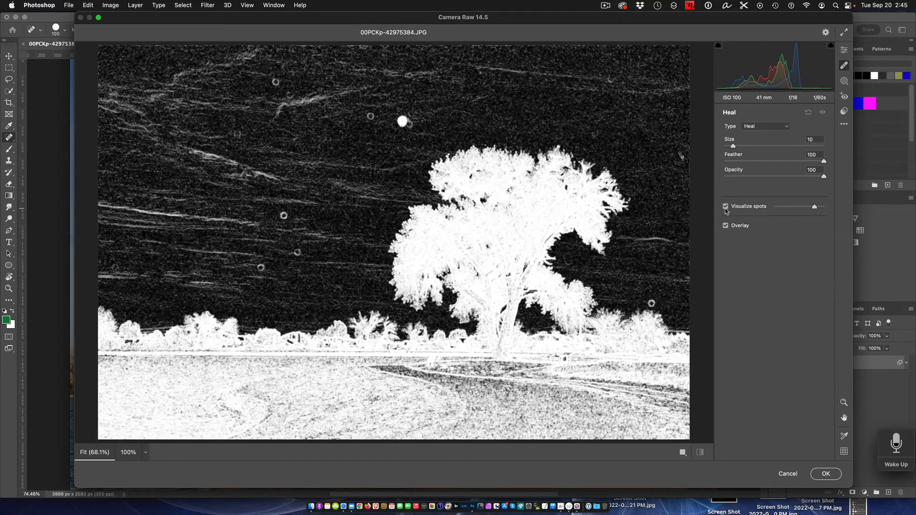
pyautogui.moveTo(810, 209); pyautogui.dragTo(770, 208)
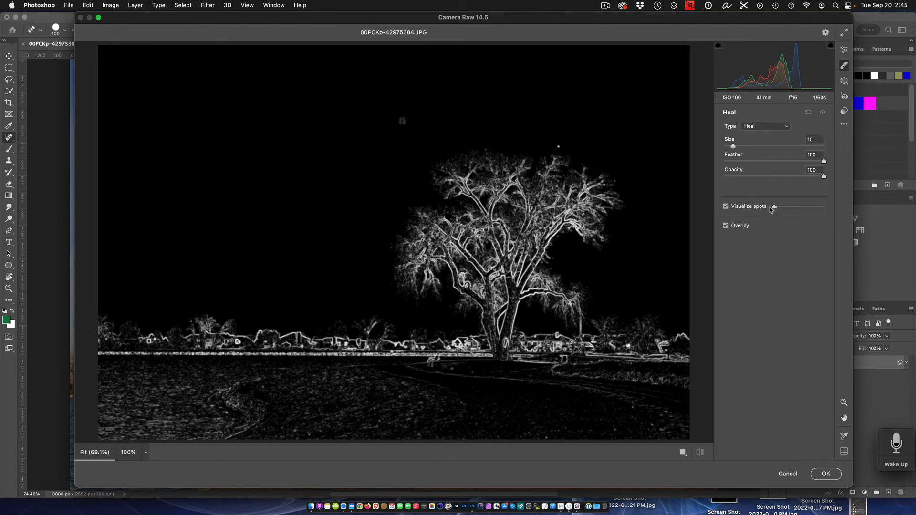
pyautogui.moveTo(778, 209); pyautogui.dragTo(806, 214)
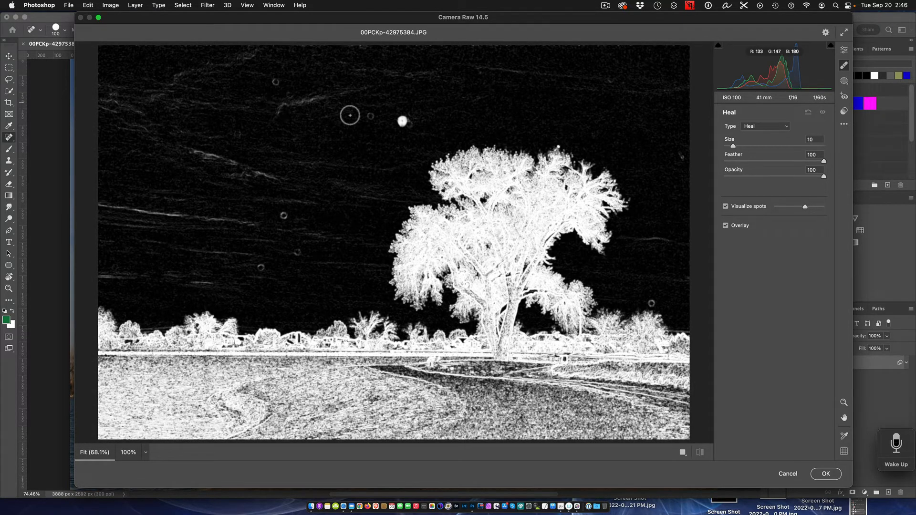
# Heal the large bright spot and the two fainter spots to its left in the upper sky, and apply the Camera Raw filter
pyautogui.click(404, 122)
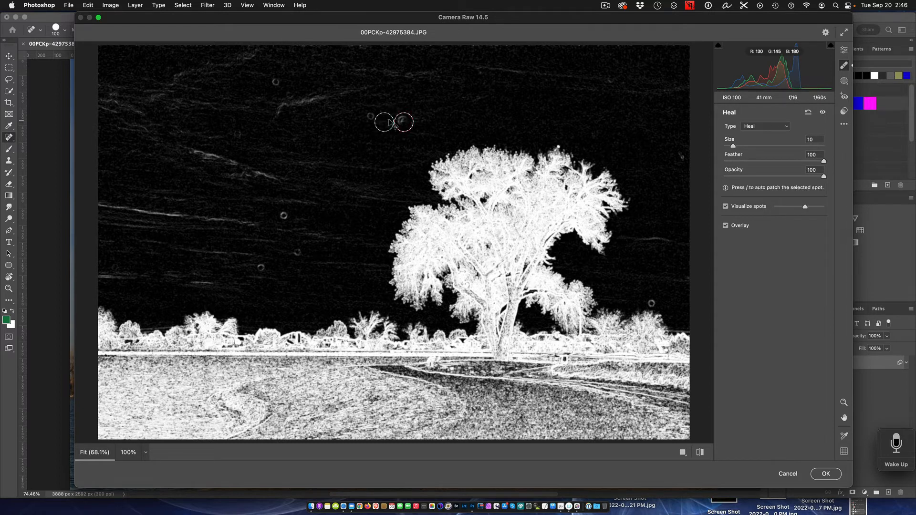
pyautogui.click(370, 118)
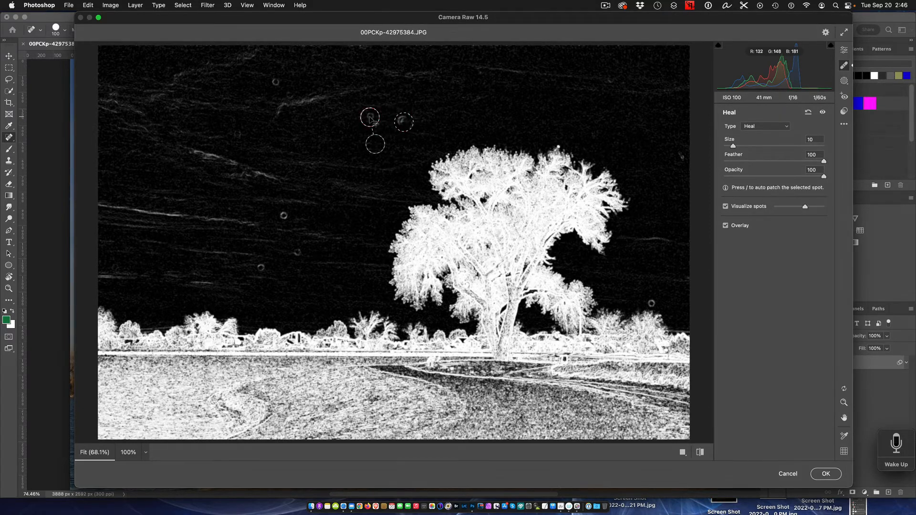
pyautogui.click(275, 83)
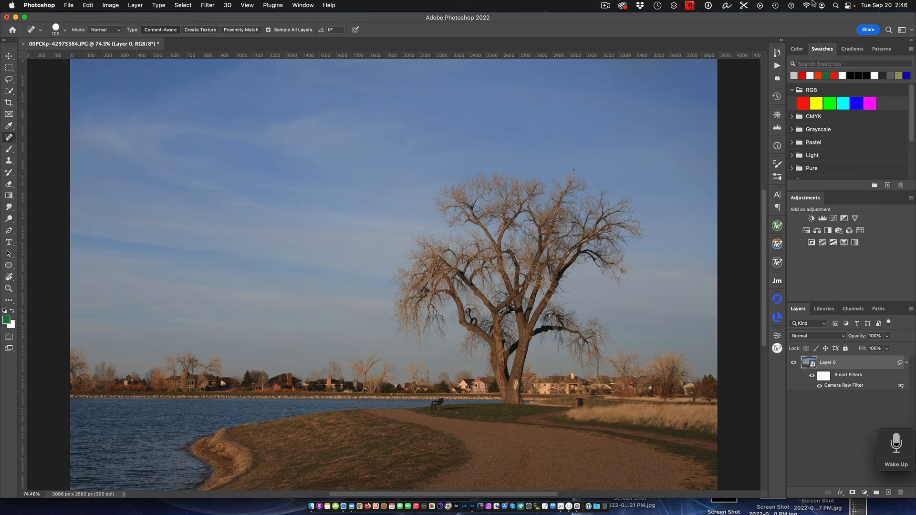
pyautogui.click(606, 6)
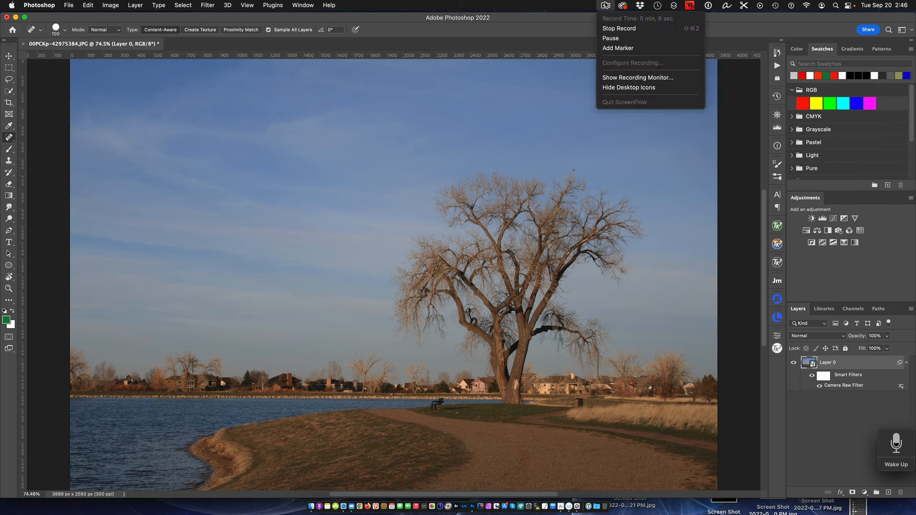
pyautogui.click(614, 28)
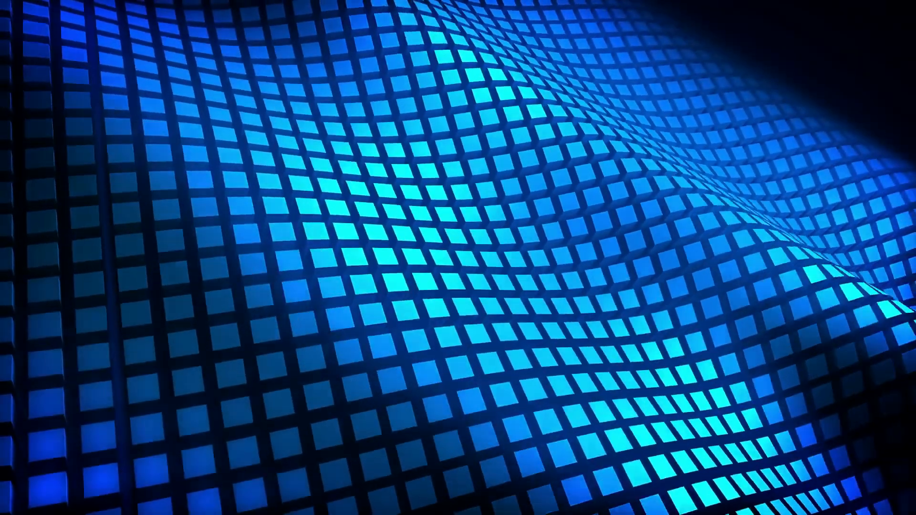